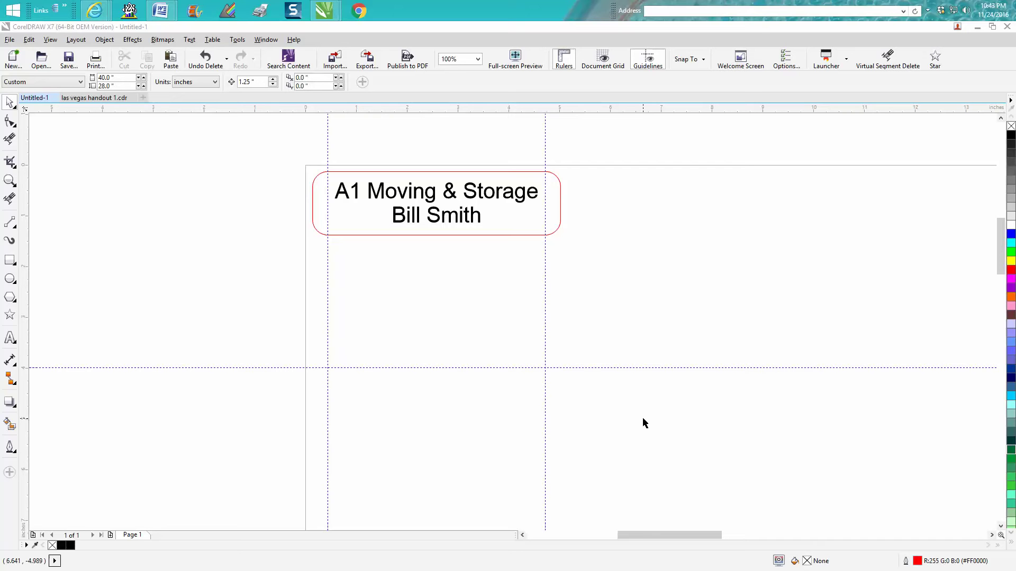
Set the horizontal cut guideline's Y position to -4 inches
{"action": "left_click", "coordinate": [506, 236]}
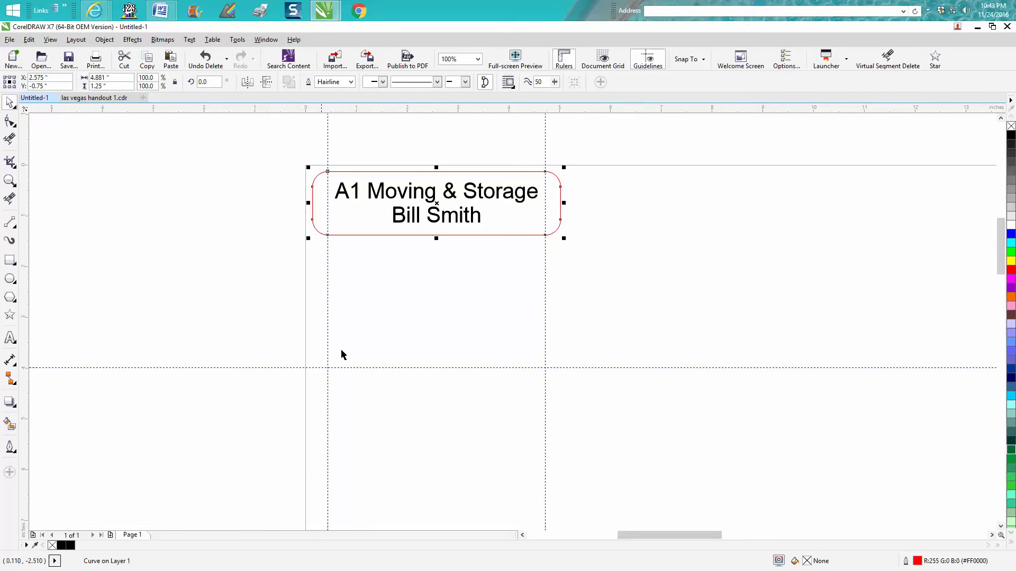
{"action": "left_click", "coordinate": [360, 368]}
{"action": "left_click", "coordinate": [38, 86]}
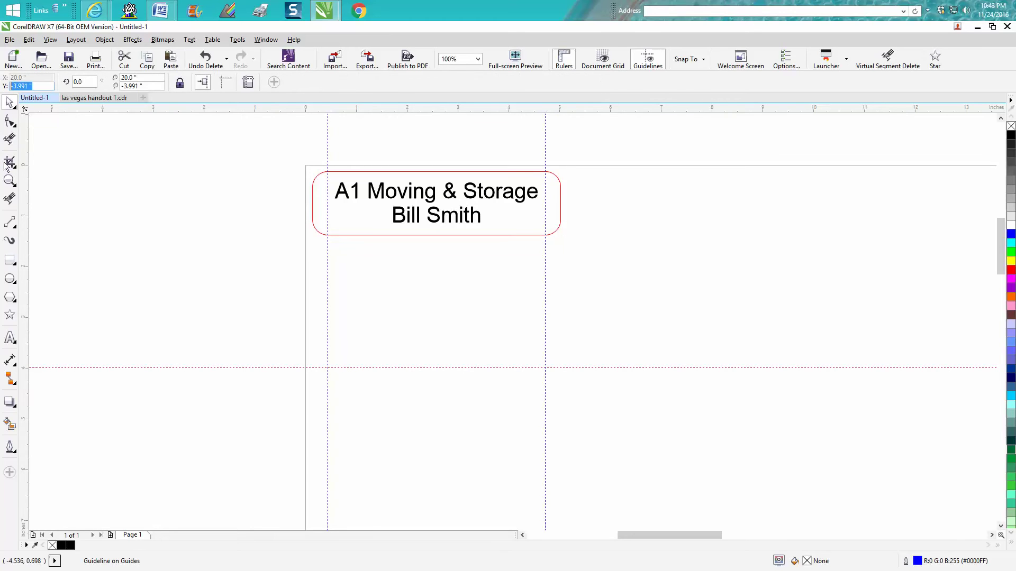
{"action": "type", "text": "4"}
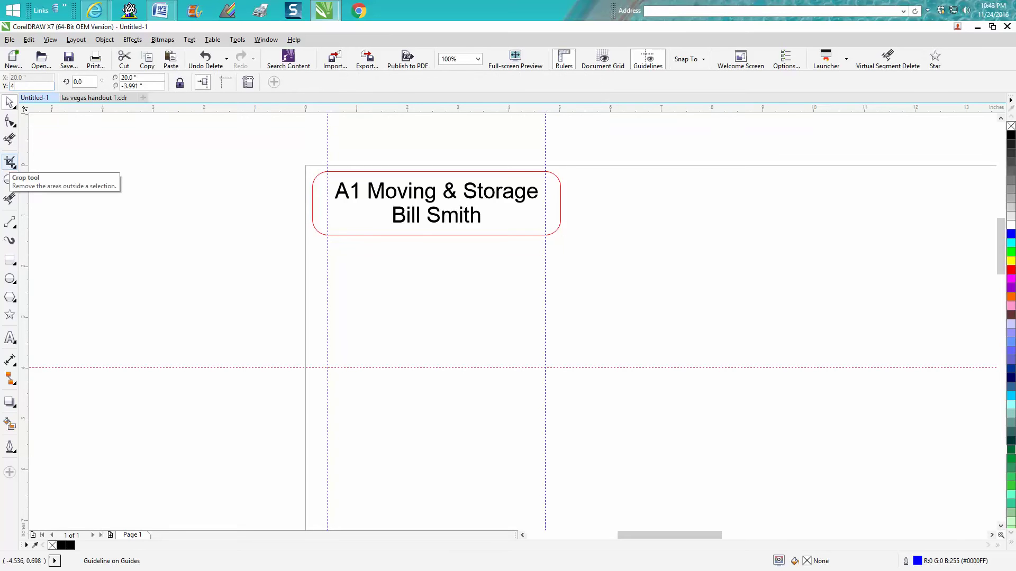
{"action": "type", "text": "-4"}
{"action": "key", "text": "Return"}
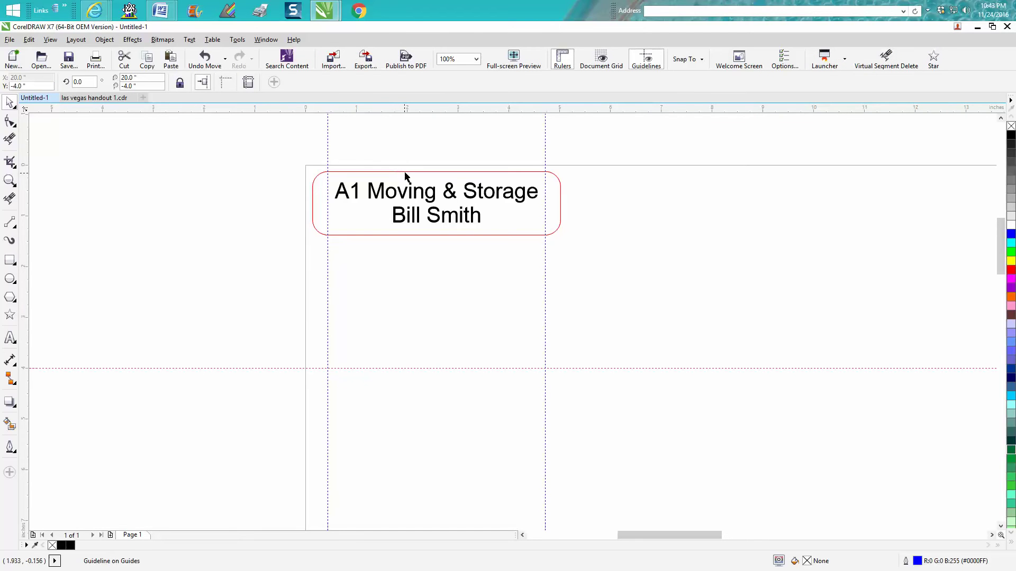
Duplicate the name tag, then move and delete the third tag copy
{"action": "left_click_drag", "start_coordinate": [304, 157], "coordinate": [591, 251]}
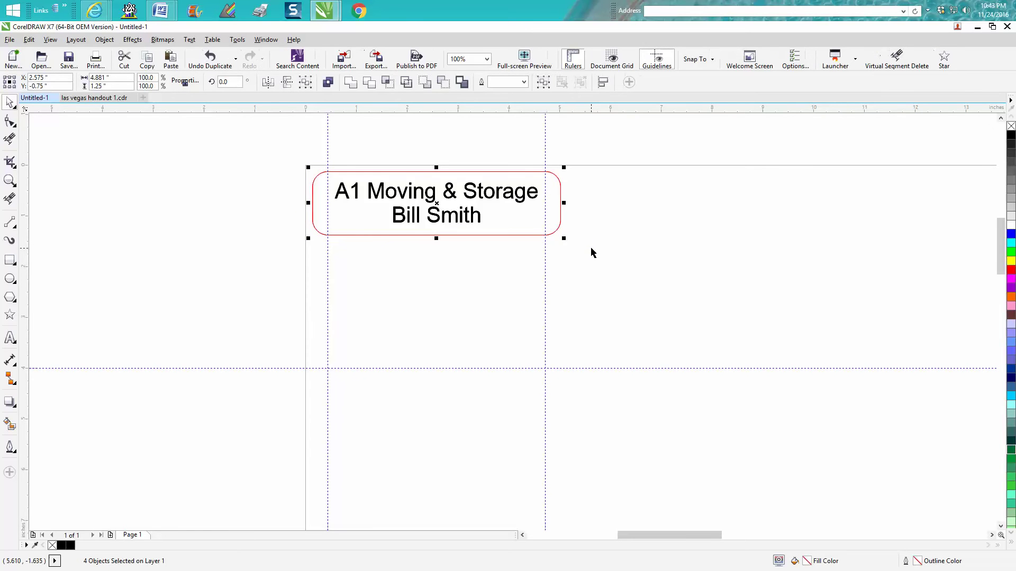
{"action": "key", "text": "ctrl+d"}
{"action": "key", "text": "ctrl+d"}
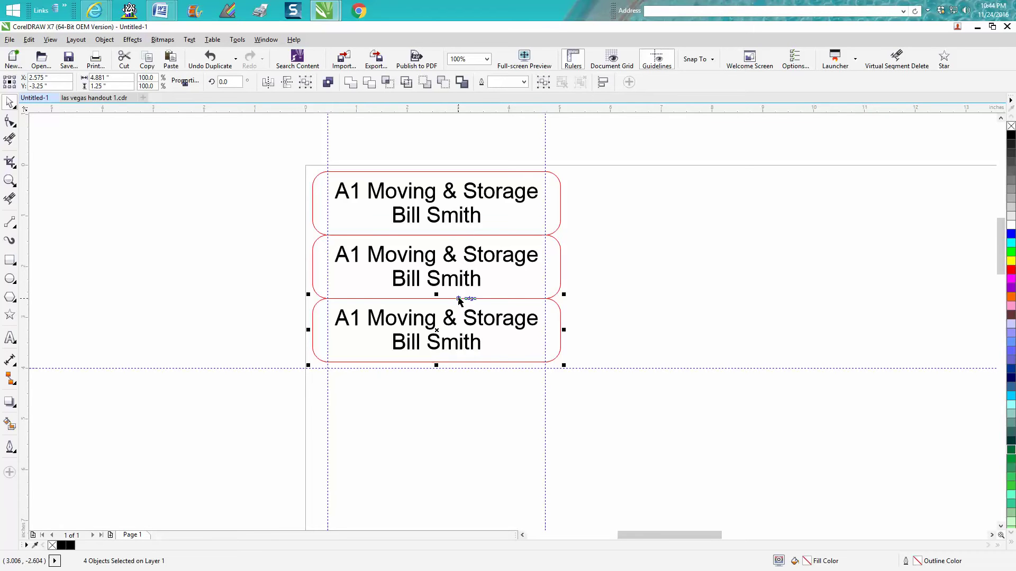
{"action": "left_click_drag", "start_coordinate": [436, 329], "coordinate": [429, 348]}
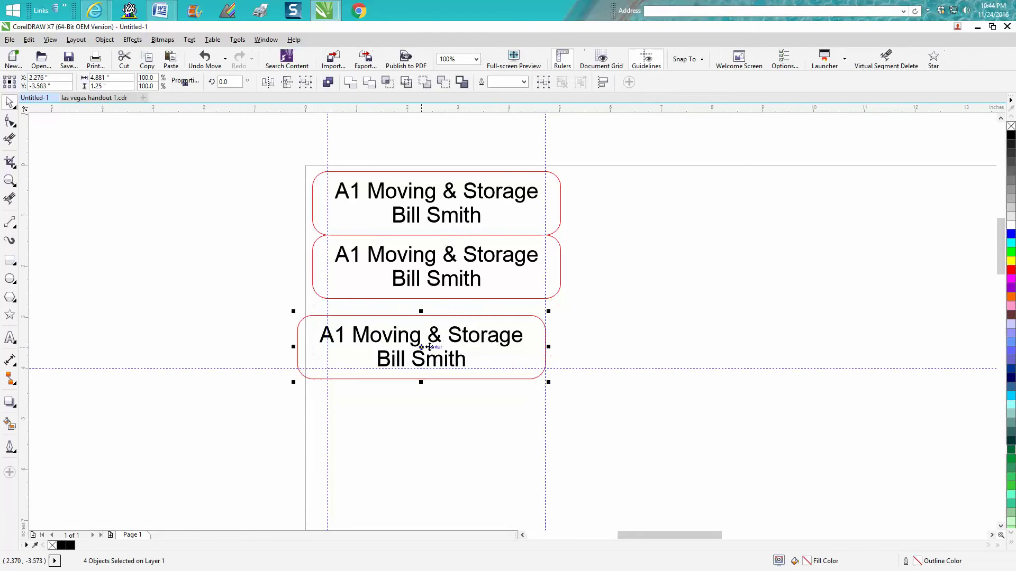
{"action": "key", "text": "Delete"}
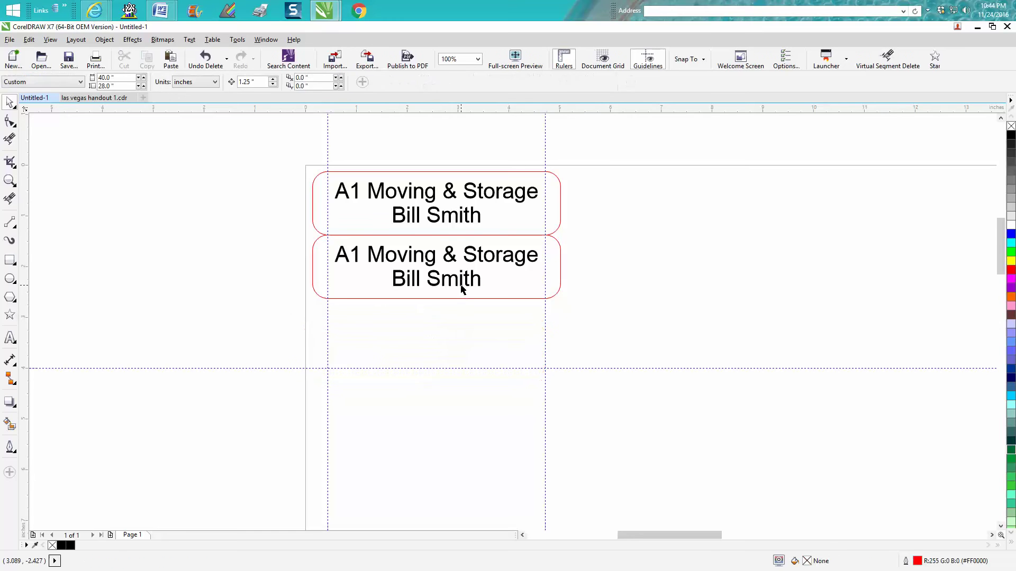
Delete the second tag's text and its empty rounded rectangle
{"action": "left_click", "coordinate": [465, 284]}
{"action": "left_click", "coordinate": [473, 301]}
{"action": "left_click", "coordinate": [468, 288]}
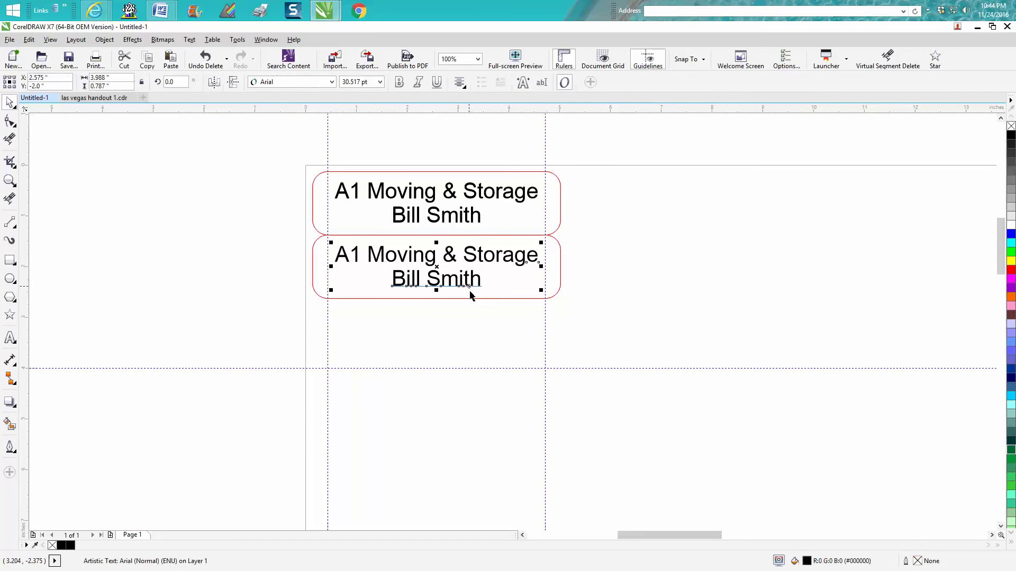
{"action": "key", "text": "Delete"}
{"action": "left_click", "coordinate": [473, 298]}
{"action": "left_click", "coordinate": [475, 304]}
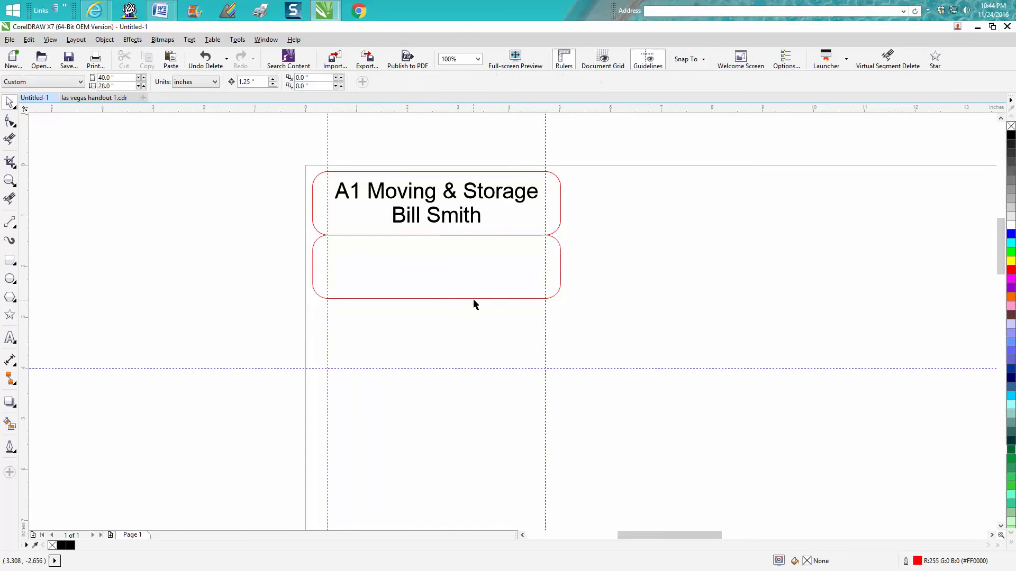
{"action": "left_click", "coordinate": [474, 299]}
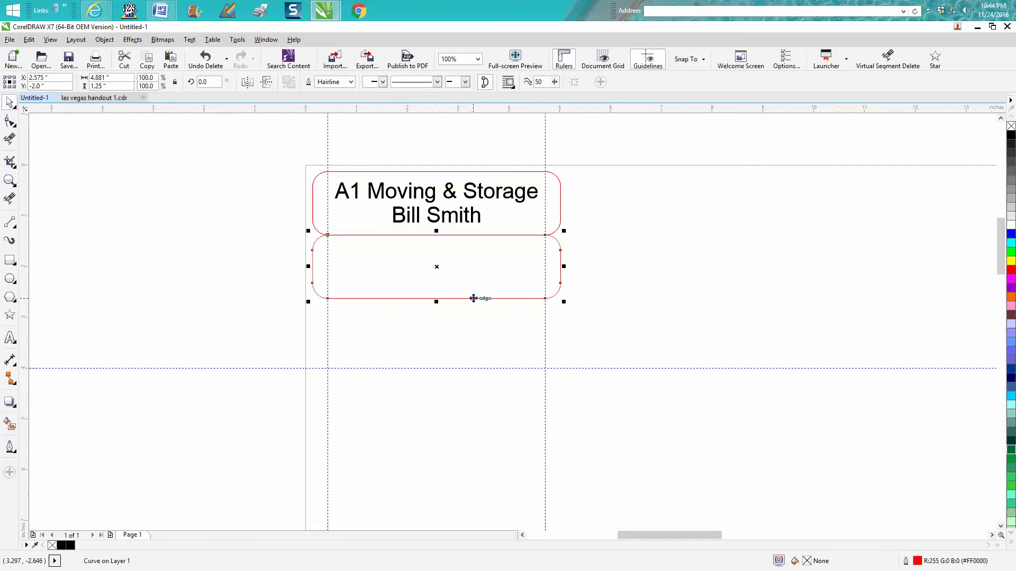
{"action": "key", "text": "Delete"}
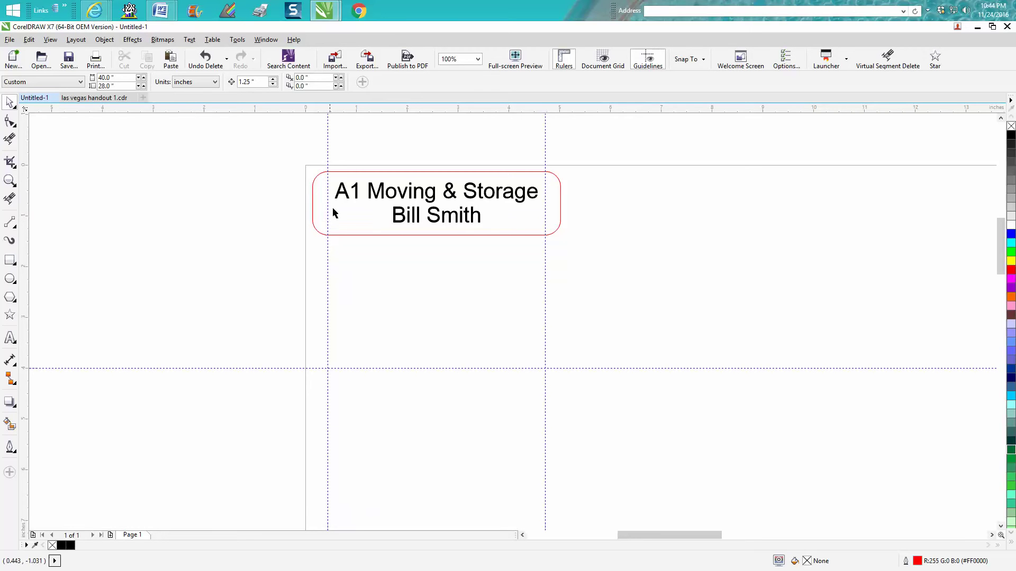
Delete a stray offset copy of the rectangle and undo an accidental guideline move
{"action": "left_click", "coordinate": [330, 176]}
{"action": "left_click_drag", "start_coordinate": [328, 175], "coordinate": [404, 179]}
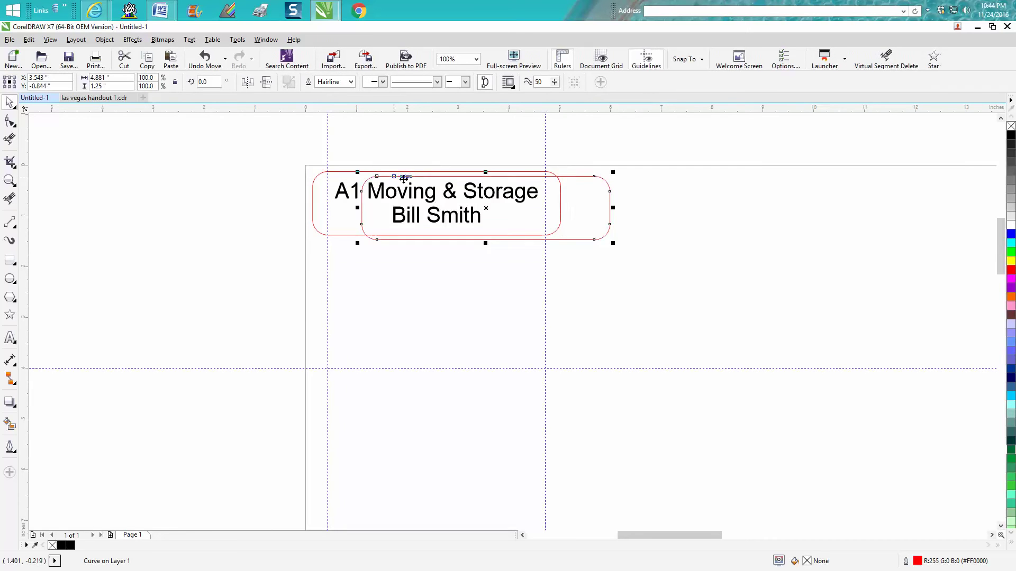
{"action": "key", "text": "Delete"}
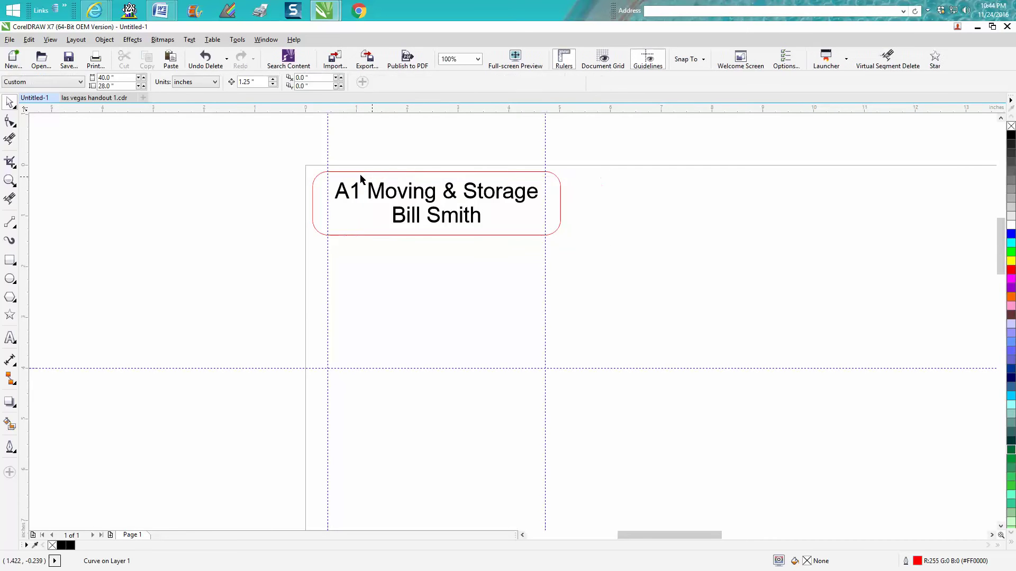
{"action": "left_click", "coordinate": [341, 172]}
{"action": "left_click_drag", "start_coordinate": [328, 173], "coordinate": [346, 186]}
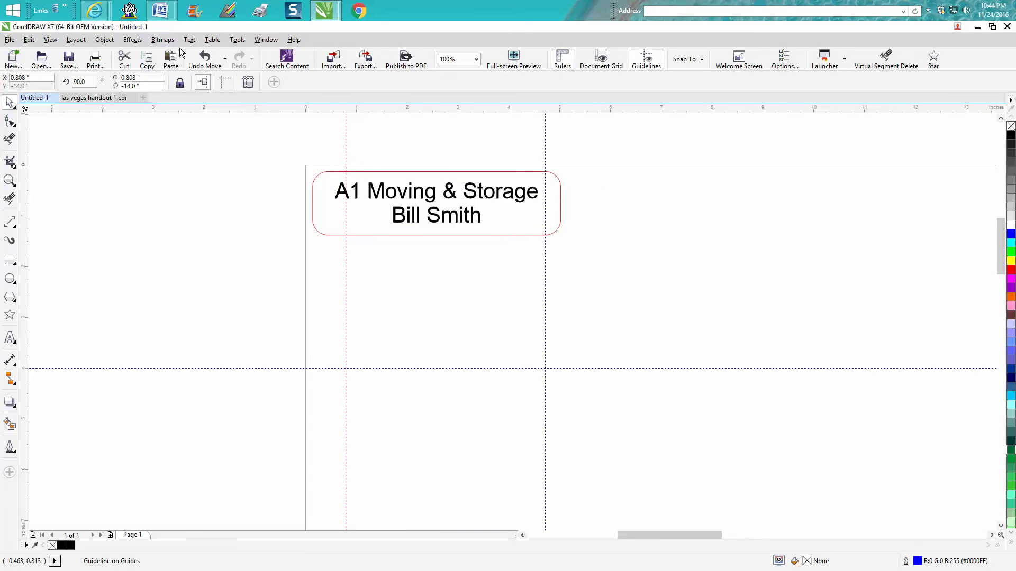
{"action": "left_click", "coordinate": [204, 56]}
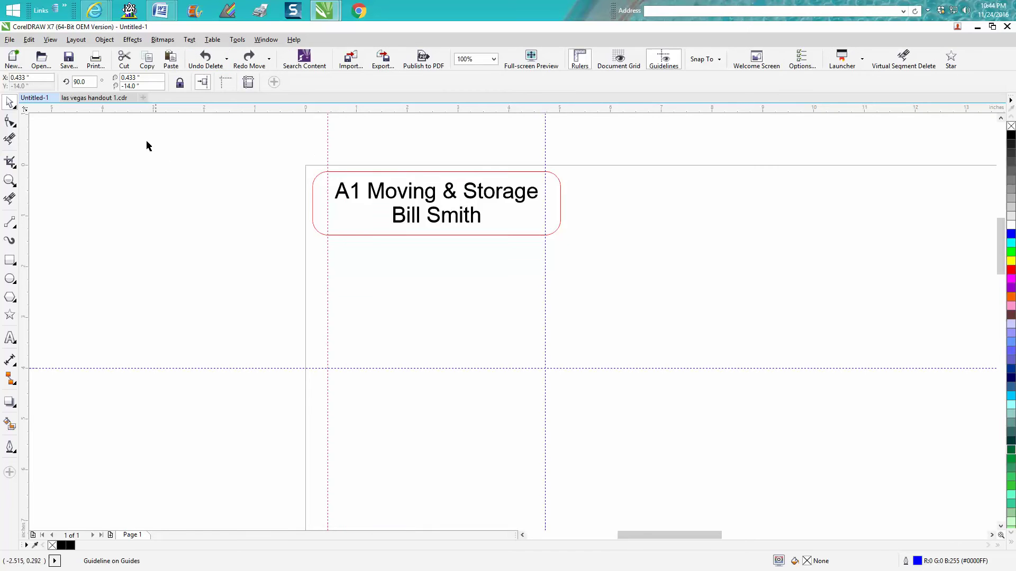
Lower the rounded rectangle to Y -0.844 in and align the right guideline with its edge
{"action": "left_click", "coordinate": [343, 172]}
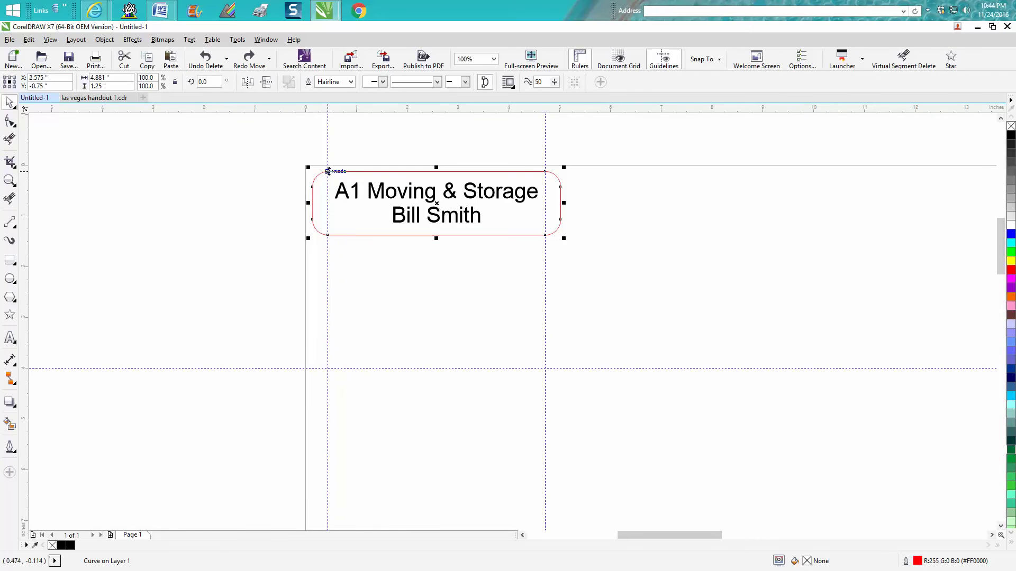
{"action": "mouse_move", "coordinate": [328, 171]}
{"action": "left_mouse_down"}
{"action": "mouse_move", "coordinate": [373, 194]}
{"action": "mouse_move", "coordinate": [328, 176]}
{"action": "left_mouse_up"}
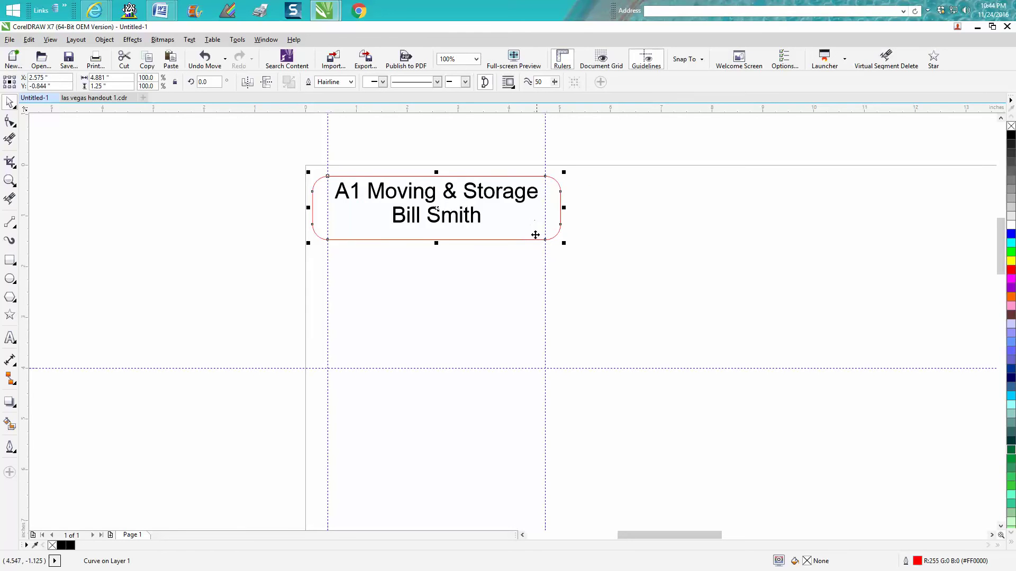
{"action": "mouse_move", "coordinate": [546, 163]}
{"action": "left_mouse_down"}
{"action": "mouse_move", "coordinate": [590, 164]}
{"action": "mouse_move", "coordinate": [569, 180]}
{"action": "mouse_move", "coordinate": [546, 176]}
{"action": "left_mouse_up"}
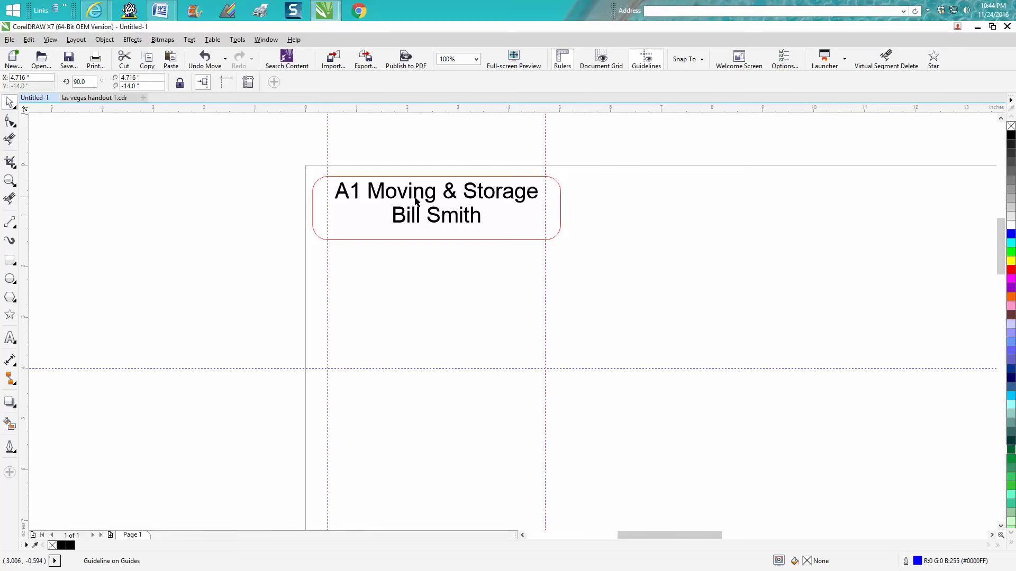
Marquee-select both text lines and drag them down to centre them in the lowered rectangle
{"action": "left_click", "coordinate": [429, 220]}
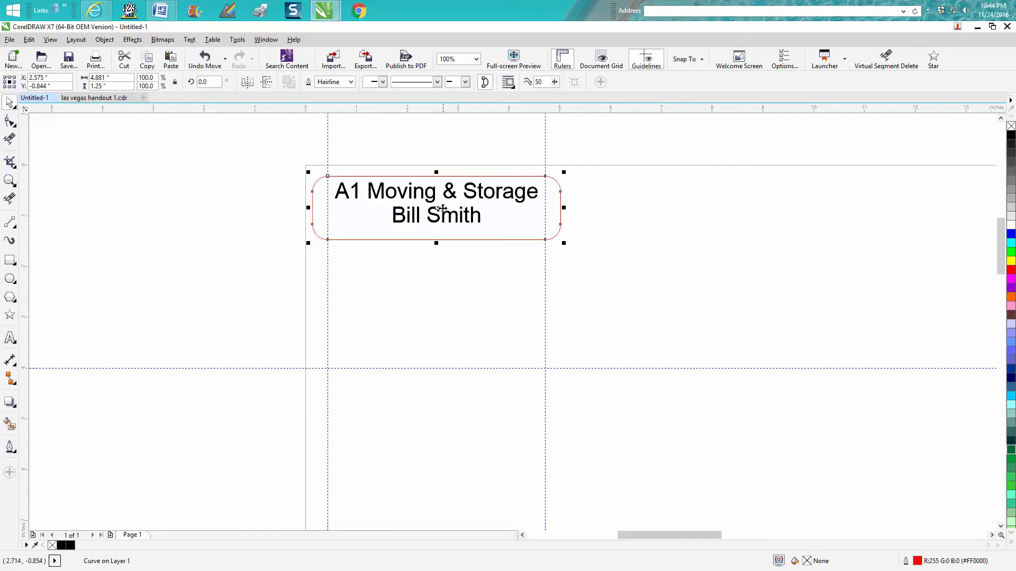
{"action": "left_click", "coordinate": [350, 152]}
{"action": "left_click_drag", "start_coordinate": [332, 140], "coordinate": [545, 238]}
{"action": "mouse_move", "coordinate": [434, 201]}
{"action": "left_mouse_down"}
{"action": "mouse_move", "coordinate": [445, 261]}
{"action": "mouse_move", "coordinate": [435, 208]}
{"action": "left_mouse_up"}
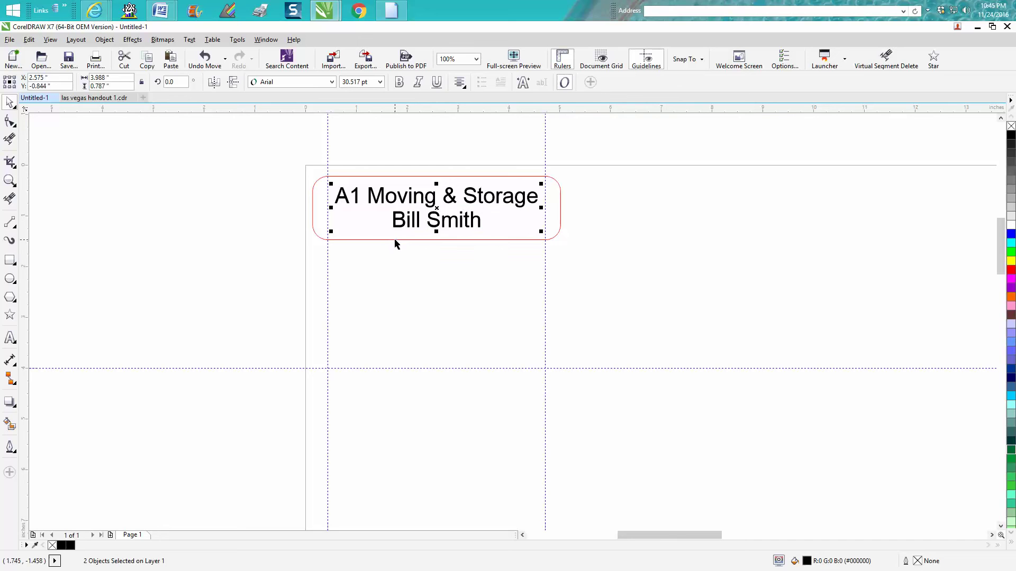
Duplicate the name tag and position the copy directly beneath the first, edges touching
{"action": "left_click", "coordinate": [313, 222]}
{"action": "left_click_drag", "start_coordinate": [293, 168], "coordinate": [592, 255]}
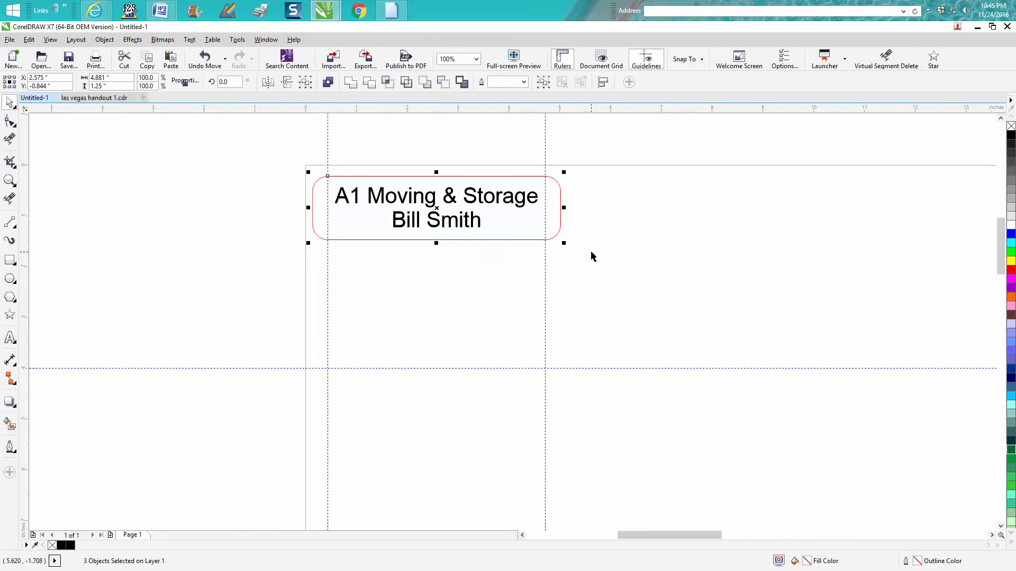
{"action": "key", "text": "ctrl+d"}
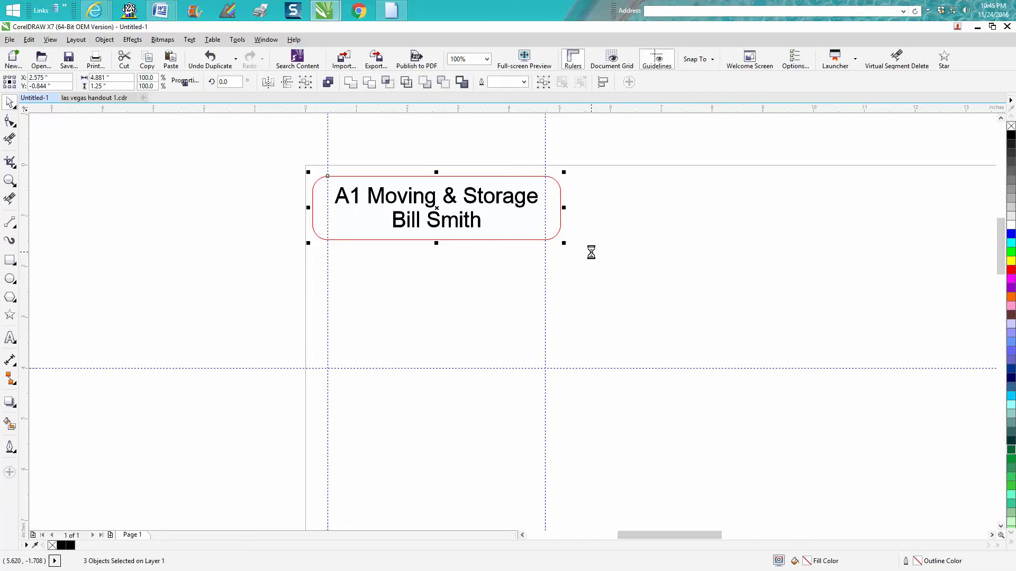
{"action": "key", "text": "Down"}
{"action": "key", "text": "Down"}
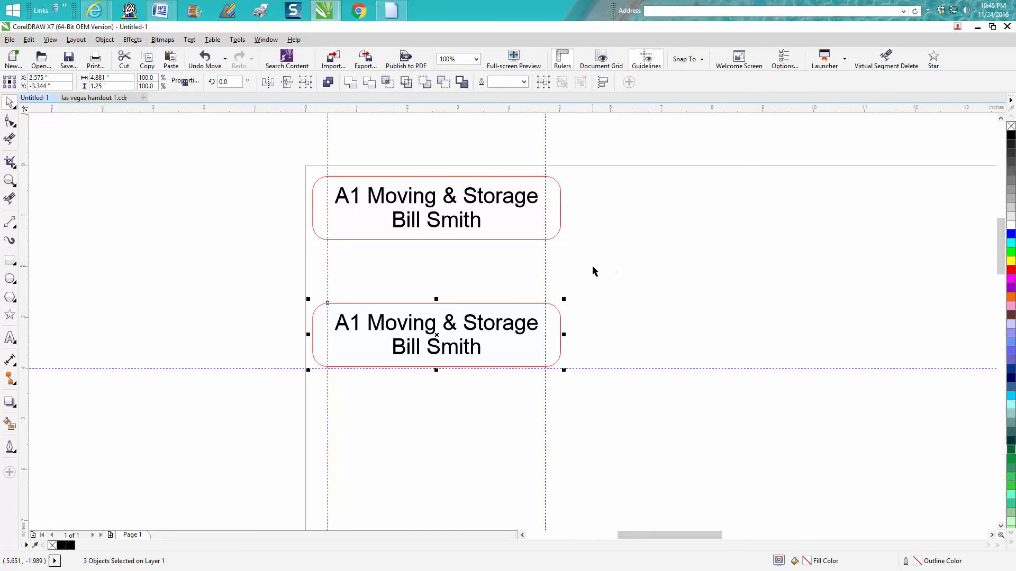
{"action": "left_click", "coordinate": [12, 141]}
{"action": "left_click", "coordinate": [387, 294]}
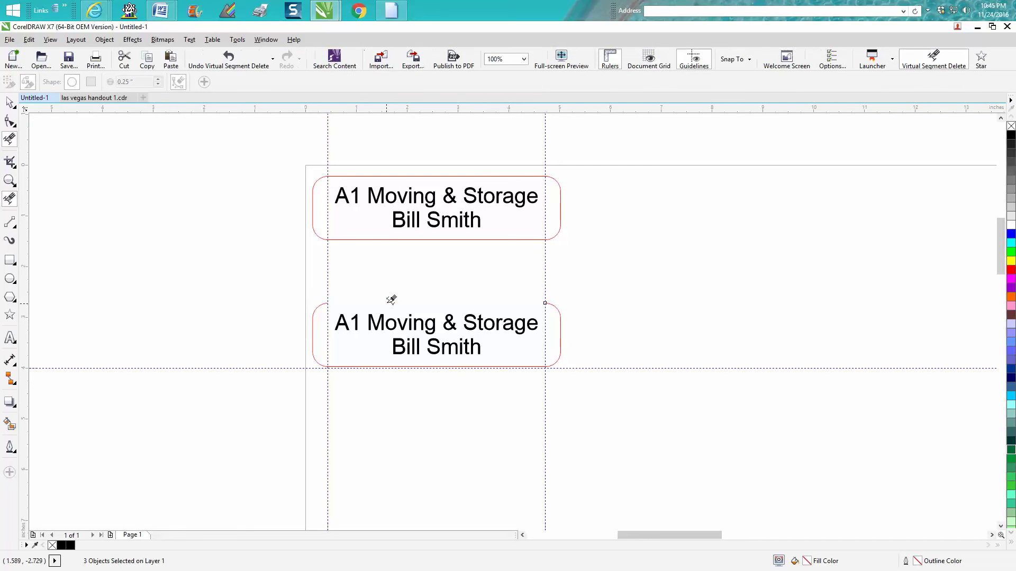
{"action": "left_click", "coordinate": [9, 102]}
{"action": "left_click_drag", "start_coordinate": [278, 260], "coordinate": [610, 394]}
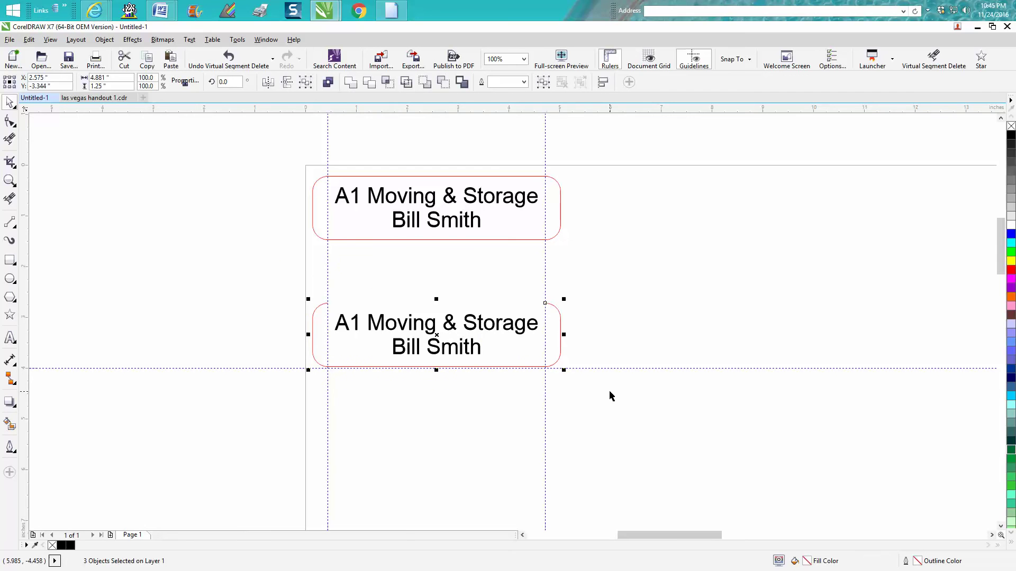
{"action": "key", "text": "Up"}
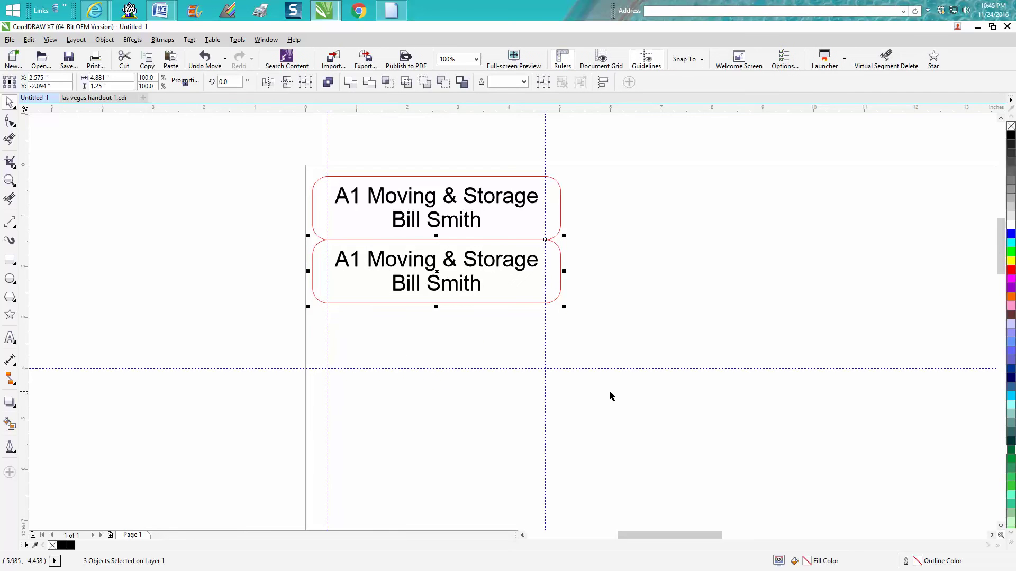
Add a third copy directly under the second tag, resting on the guideline
{"action": "key", "text": "KP_Add"}
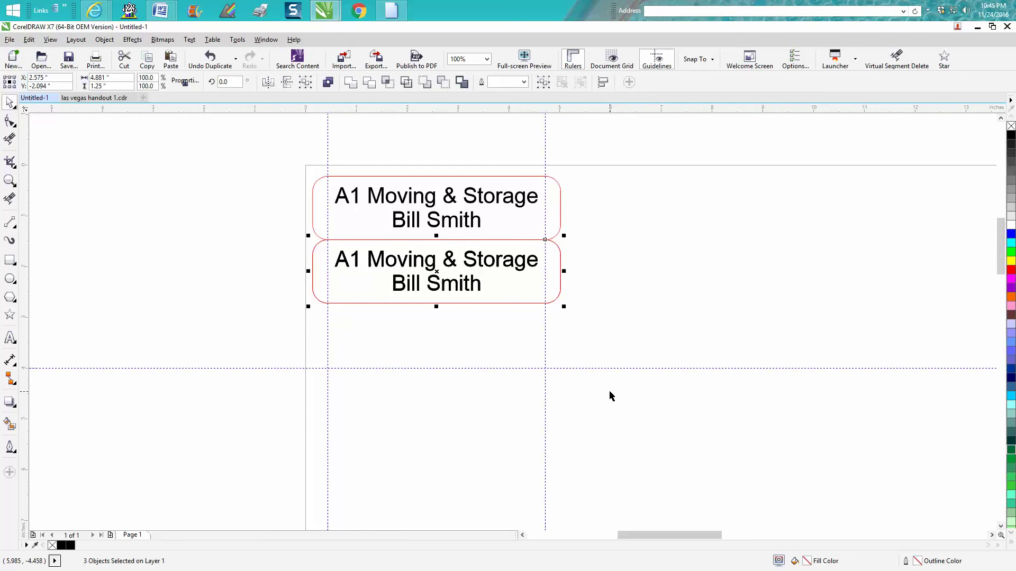
{"action": "key", "text": "Down"}
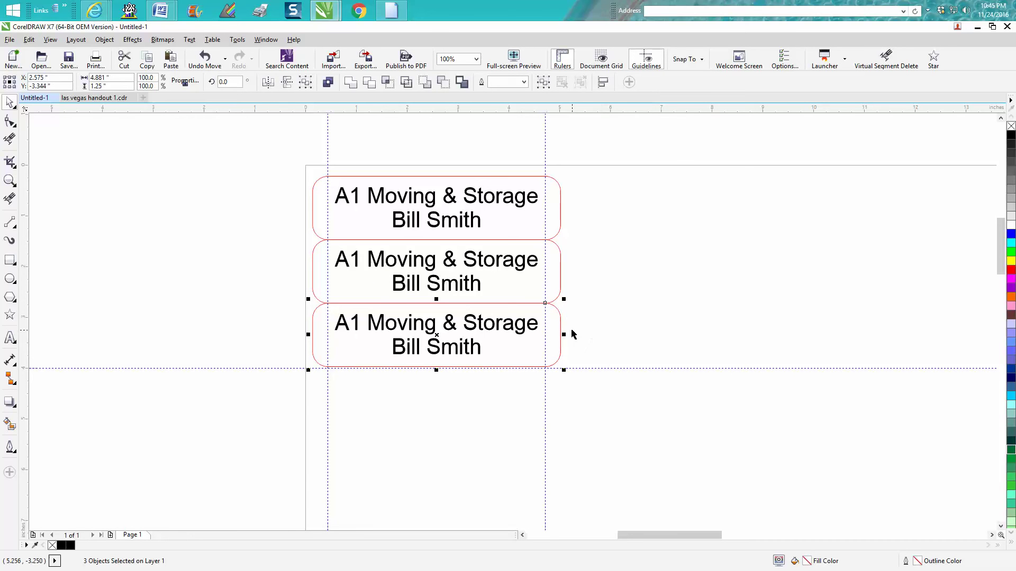
{"action": "left_click_drag", "start_coordinate": [447, 337], "coordinate": [437, 367]}
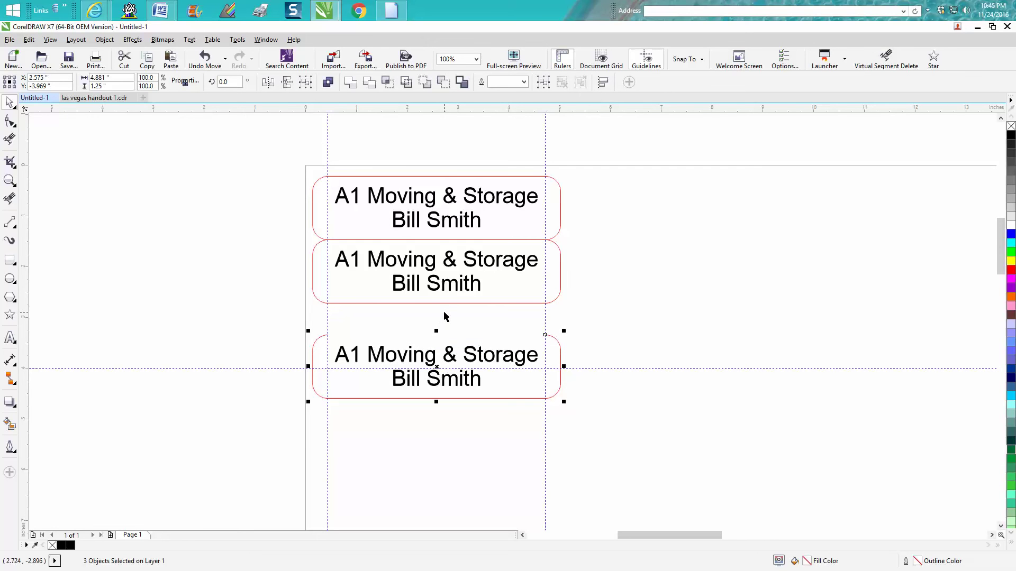
{"action": "key", "text": "ctrl+z"}
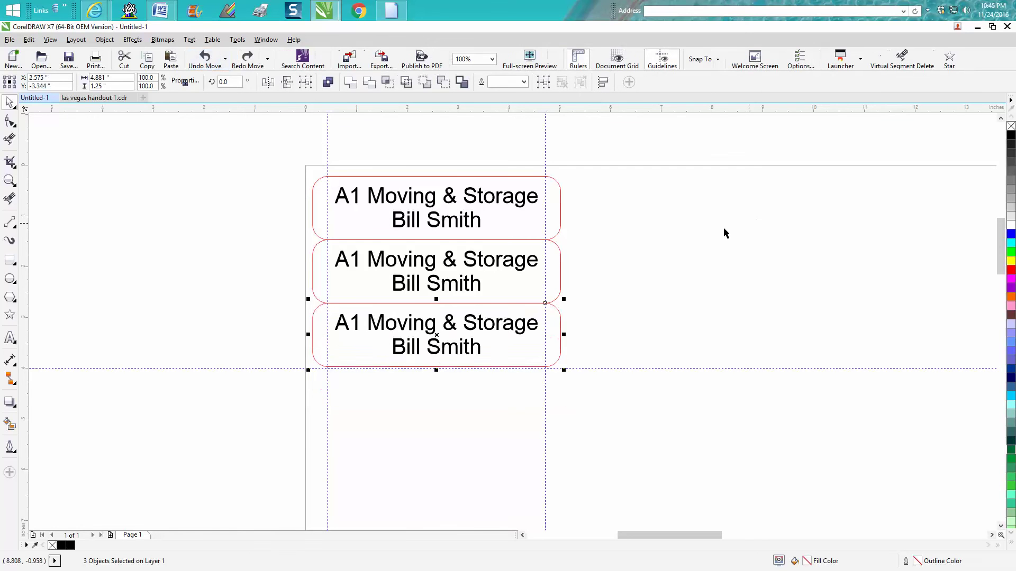
{"action": "left_click", "coordinate": [720, 230]}
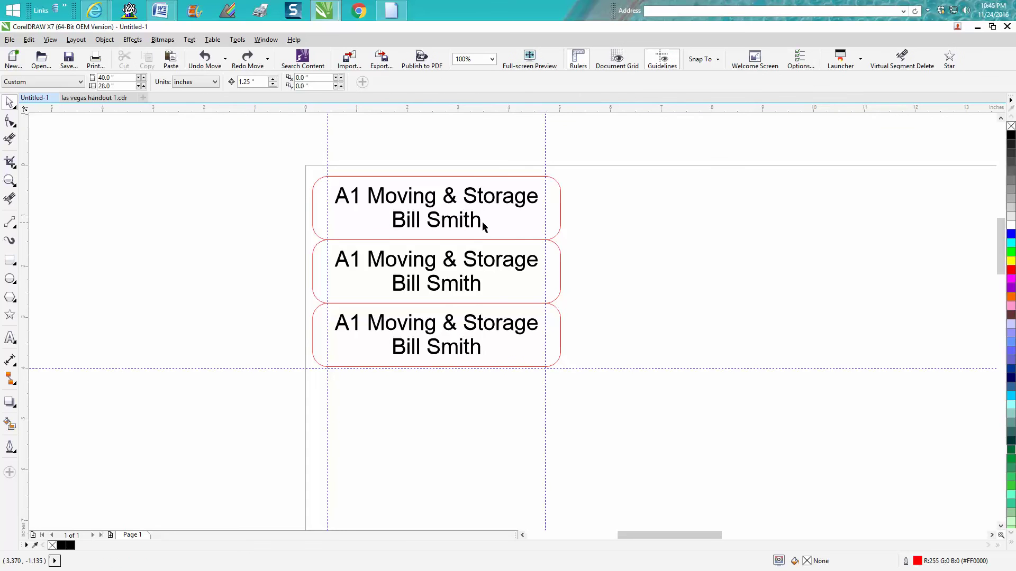
{"action": "left_click", "coordinate": [480, 285]}
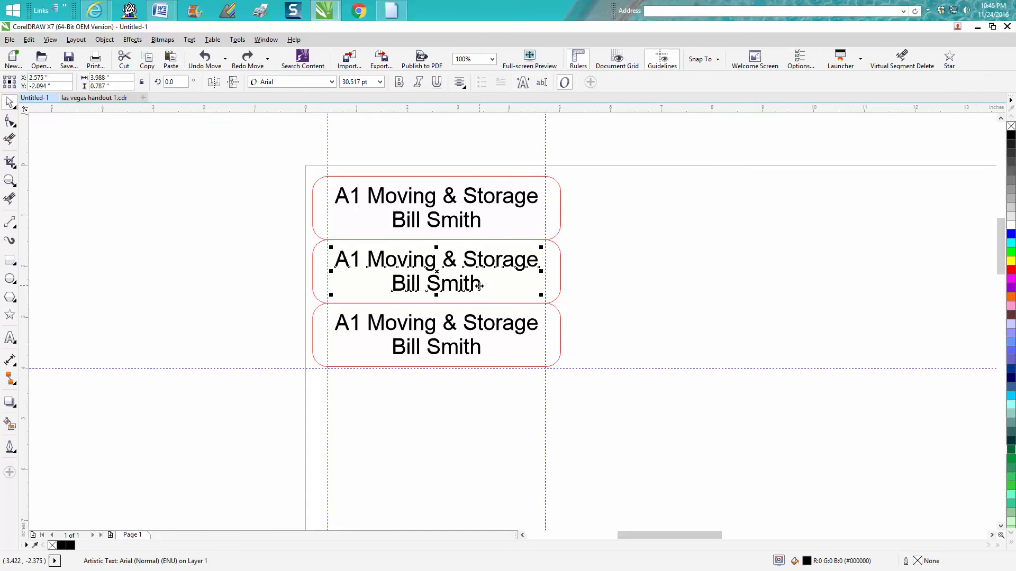
{"action": "left_click", "coordinate": [541, 84]}
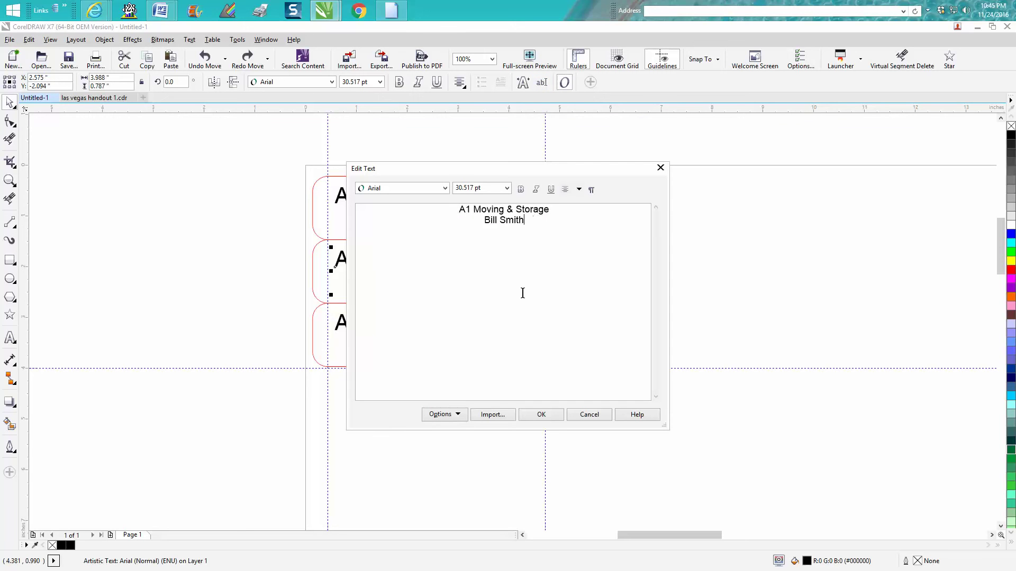
{"action": "key", "text": "BackSpace"}
{"action": "key", "text": "BackSpace"}
{"action": "key", "text": "BackSpace"}
{"action": "key", "text": "BackSpace"}
{"action": "key", "text": "BackSpace"}
{"action": "type", "text": "Dooug"}
{"action": "key", "text": "BackSpace"}
{"action": "key", "text": "BackSpace"}
{"action": "key", "text": "BackSpace"}
{"action": "type", "text": "ug Gren"}
{"action": "key", "text": "BackSpace"}
{"action": "type", "text": "en"}
{"action": "left_click", "coordinate": [560, 413]}
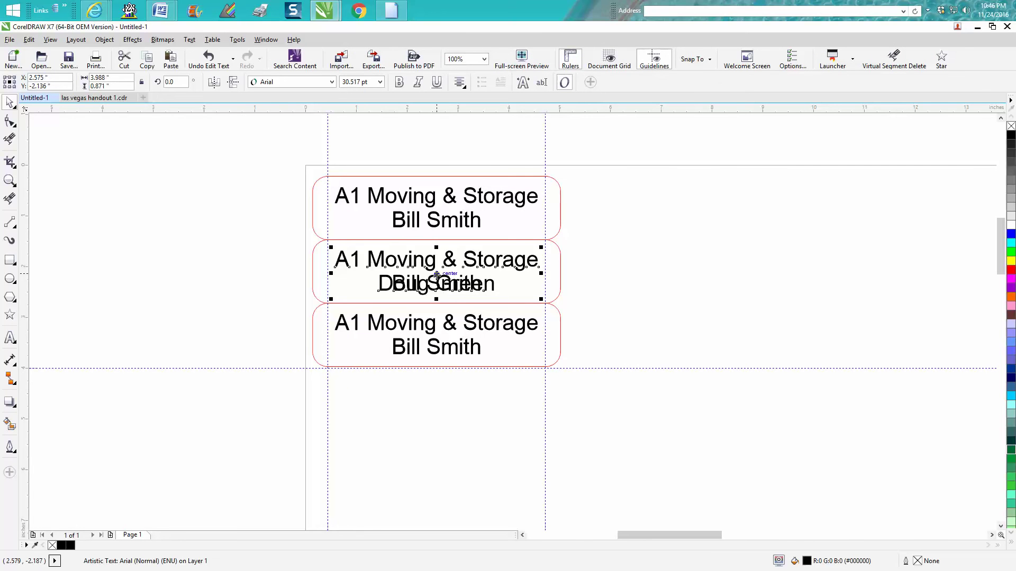
{"action": "left_click_drag", "start_coordinate": [437, 274], "coordinate": [714, 294]}
{"action": "key", "text": "Delete"}
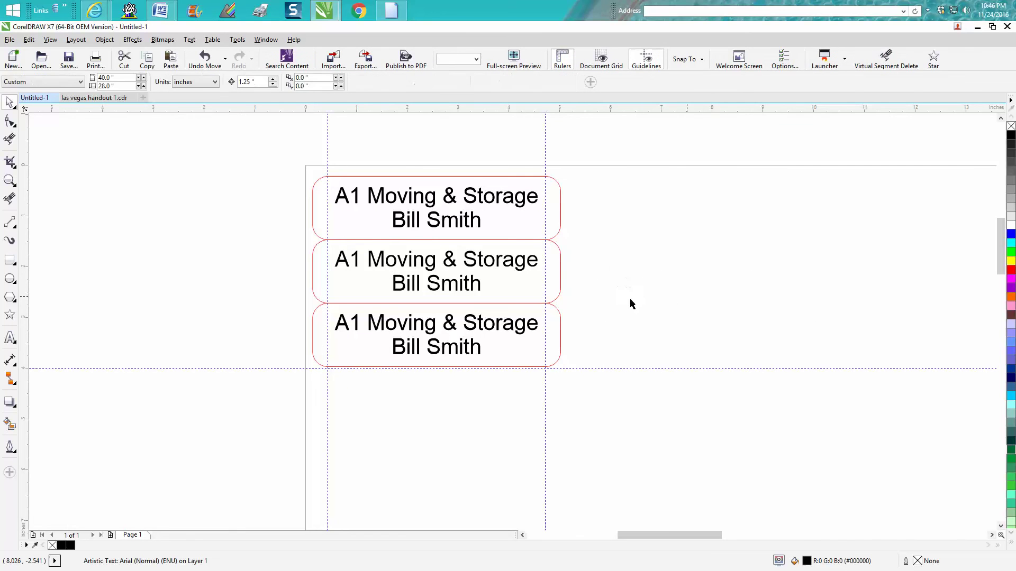
Replace Bill Smith with Doug Green in the middle tag using Edit Text (Ctrl+Shift+T)
{"action": "left_click", "coordinate": [480, 288]}
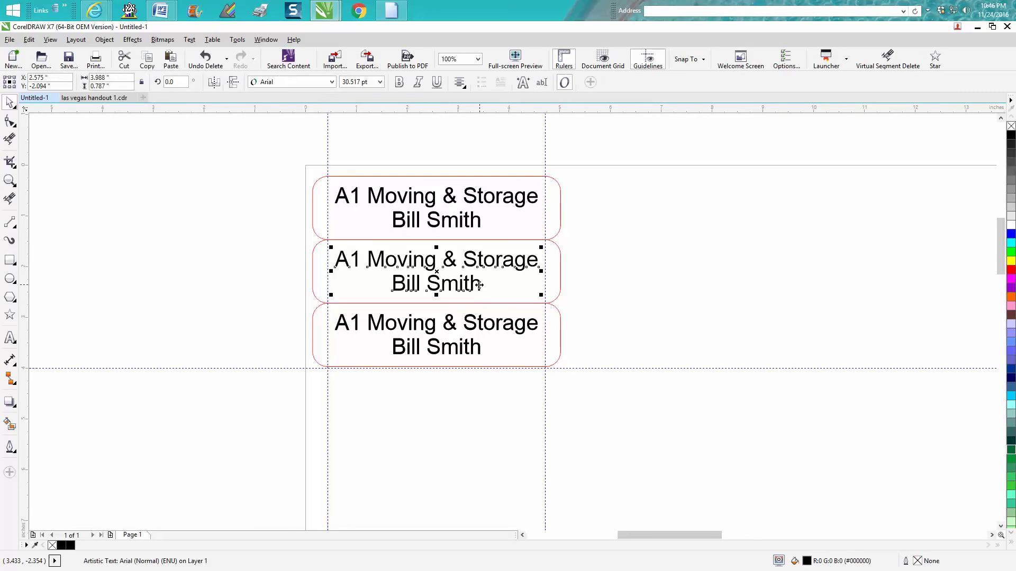
{"action": "key", "text": "ctrl+shift+t"}
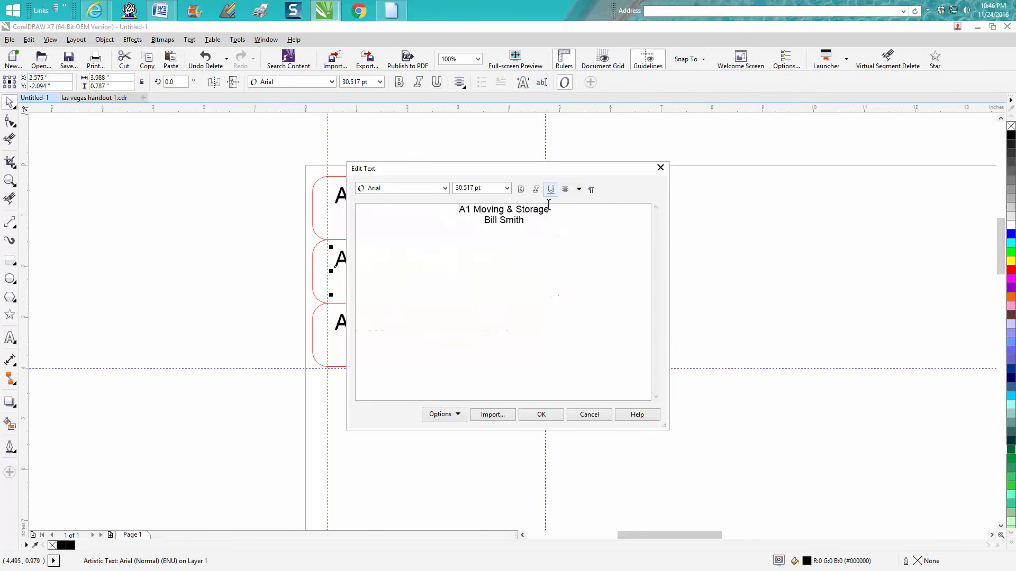
{"action": "left_click_drag", "start_coordinate": [525, 220], "coordinate": [488, 221]}
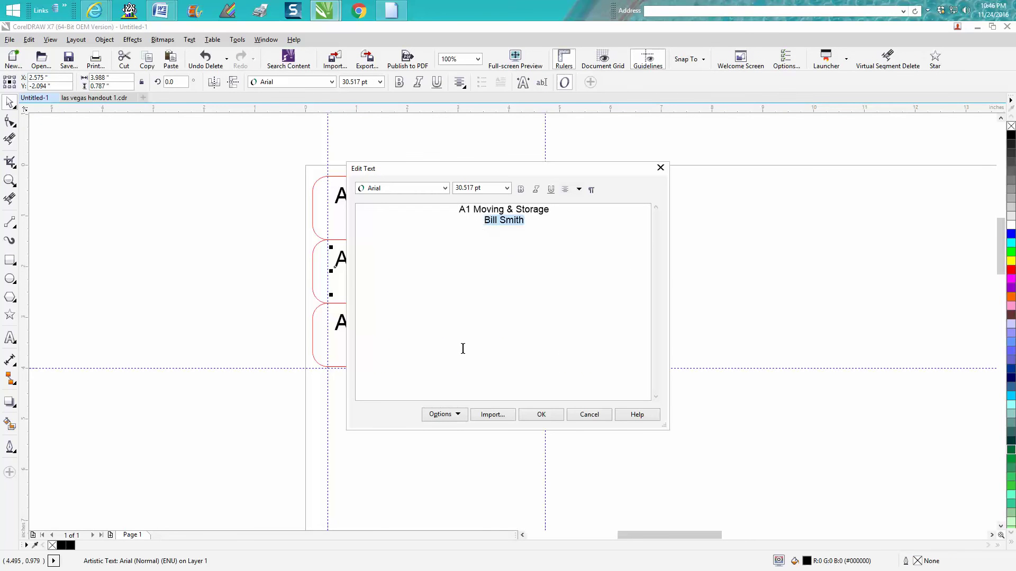
{"action": "key", "text": "BackSpace"}
{"action": "type", "text": "Doug Green"}
{"action": "left_click", "coordinate": [555, 417]}
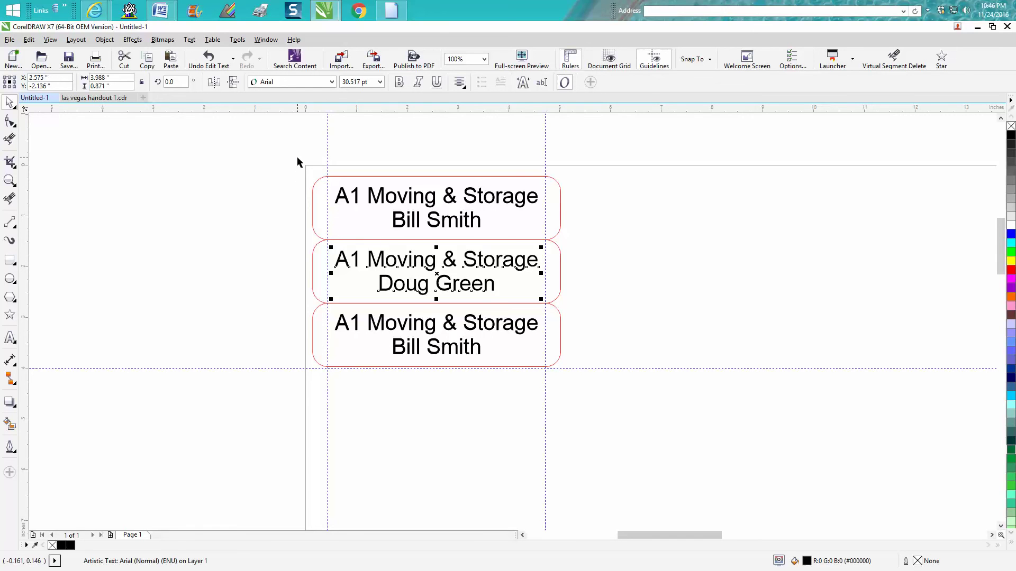
{"action": "left_click_drag", "start_coordinate": [297, 158], "coordinate": [547, 375]}
Nudge the whole stack slightly up and right, then delete the lower two tags
{"action": "left_click_drag", "start_coordinate": [586, 395], "coordinate": [588, 389]}
{"action": "left_click_drag", "start_coordinate": [446, 283], "coordinate": [447, 279]}
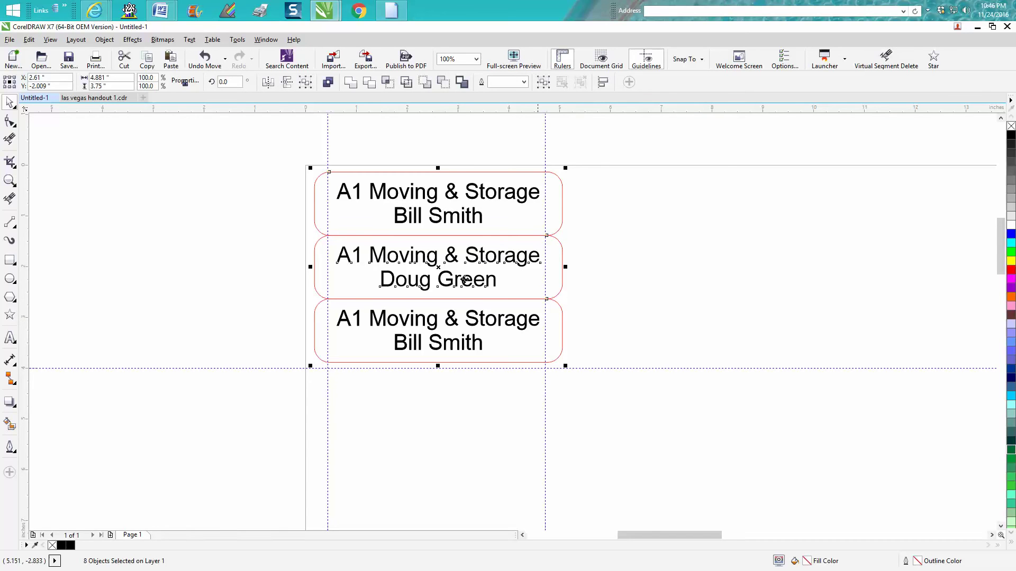
{"action": "left_click_drag", "start_coordinate": [291, 234], "coordinate": [603, 376]}
{"action": "key", "text": "Delete"}
Duplicate the top Bill Smith tag twice, stacking each copy just below the one above
{"action": "left_click_drag", "start_coordinate": [299, 164], "coordinate": [595, 258]}
{"action": "key", "text": "ctrl+d"}
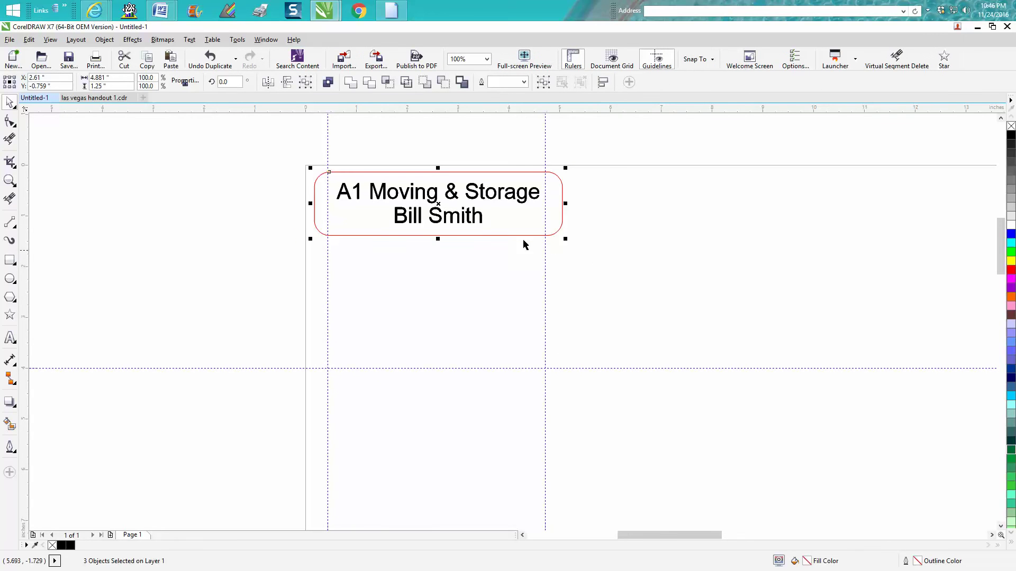
{"action": "left_click_drag", "start_coordinate": [439, 206], "coordinate": [440, 274]}
{"action": "key", "text": "ctrl+d"}
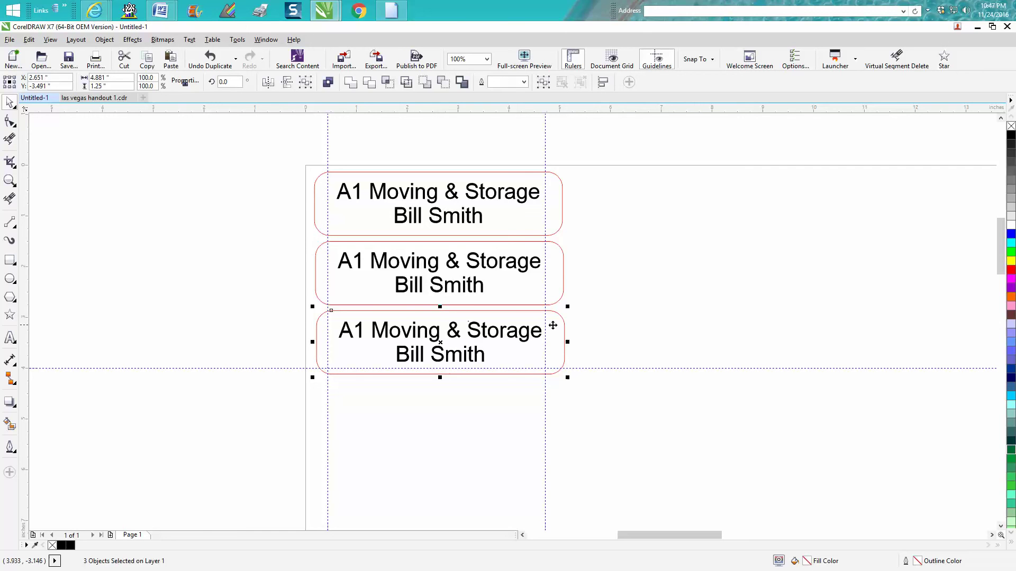
{"action": "left_click", "coordinate": [592, 322]}
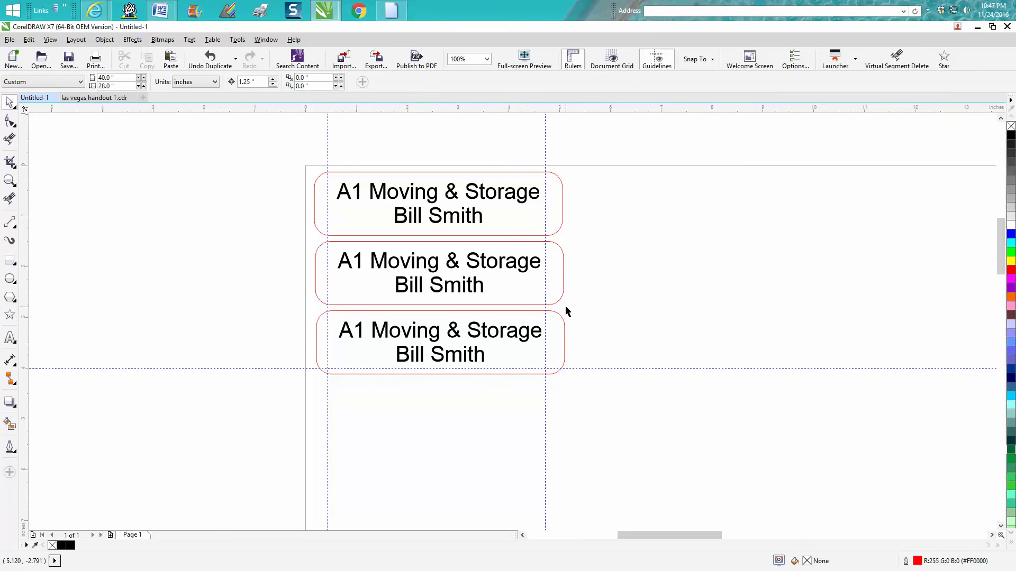